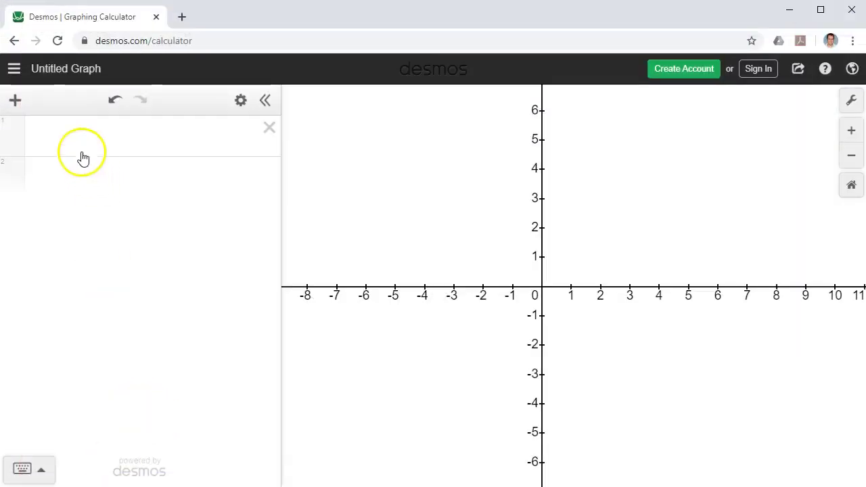
# Graph y = 1/x on line 1, then enter y = 2/x on a new line beneath it
pyautogui.click(65, 138)
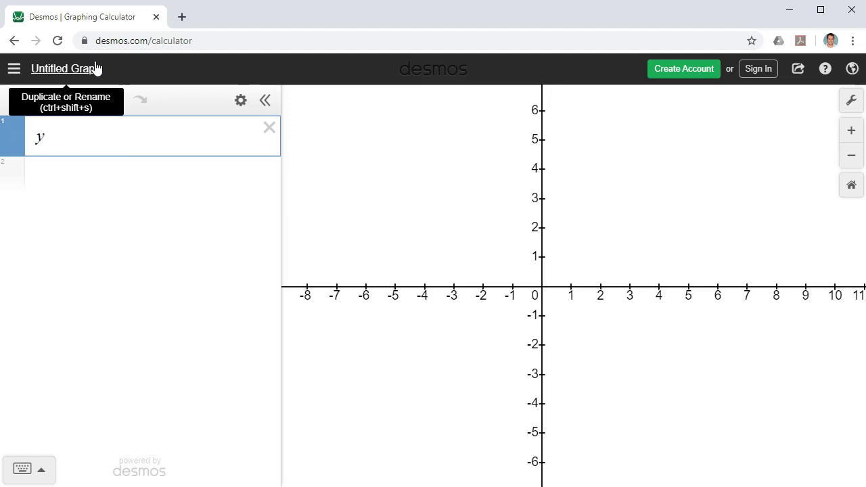
pyautogui.write('1/x')
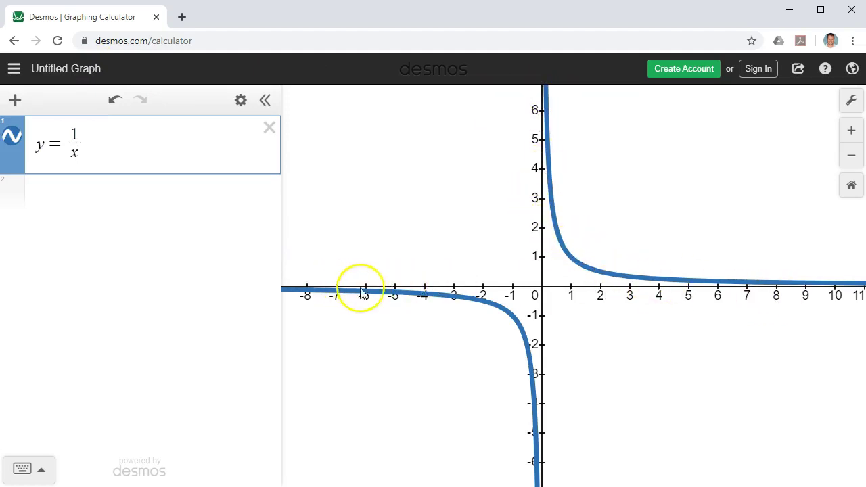
pyautogui.click(86, 142)
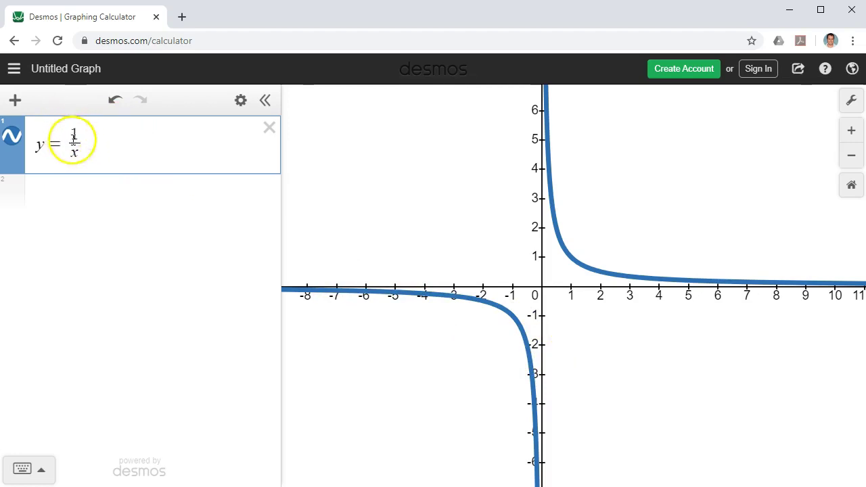
pyautogui.press('Return')
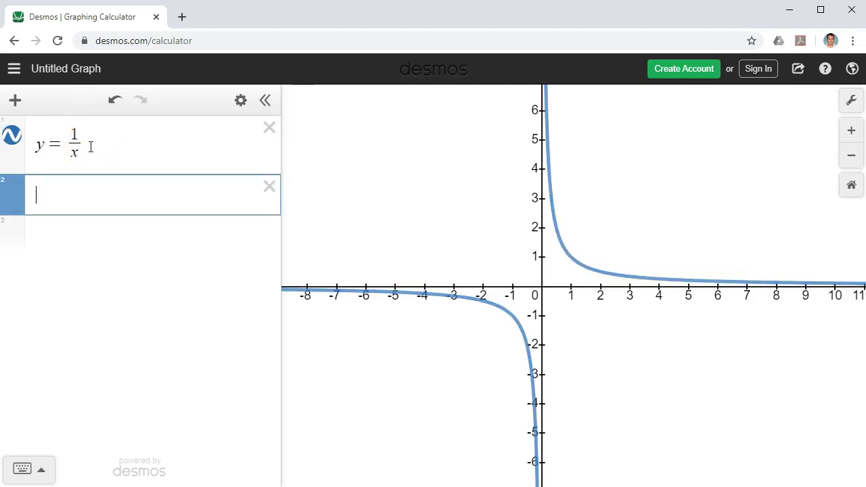
pyautogui.write('y=2/x')
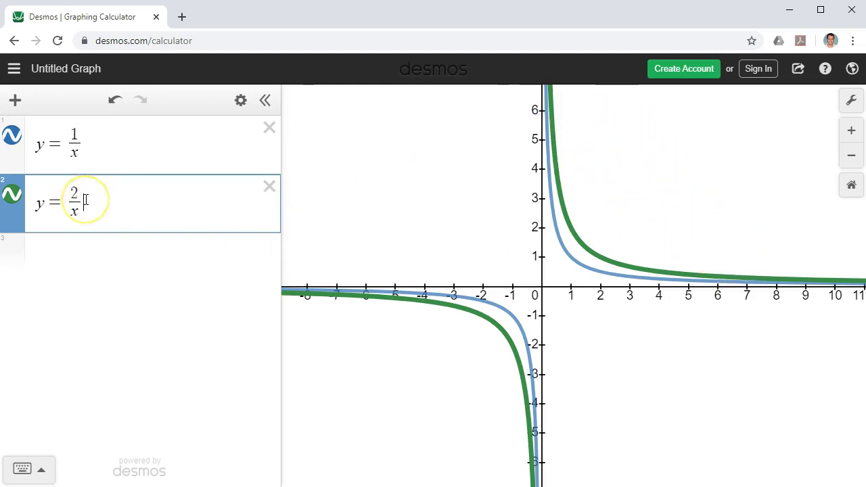
pyautogui.press('Return')
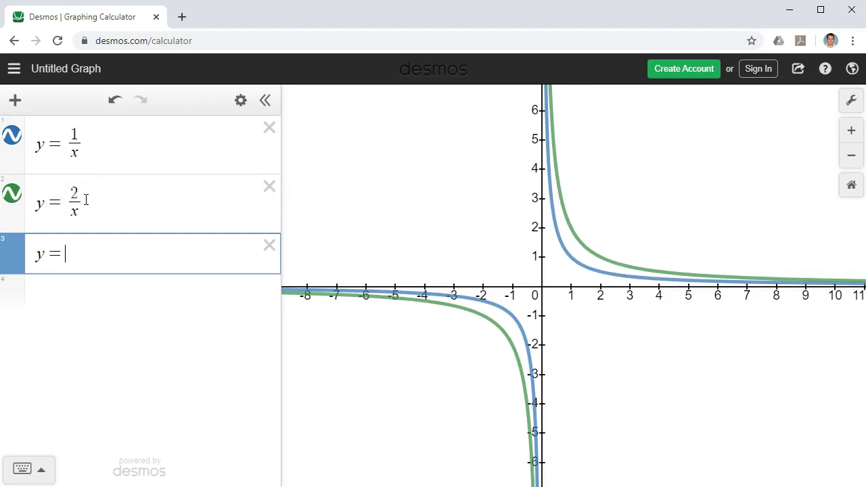
pyautogui.write('5/x')
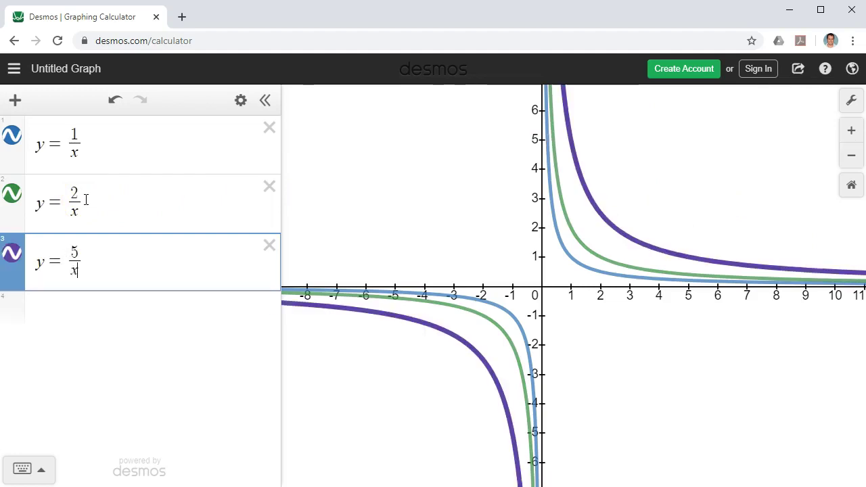
pyautogui.press('Return')
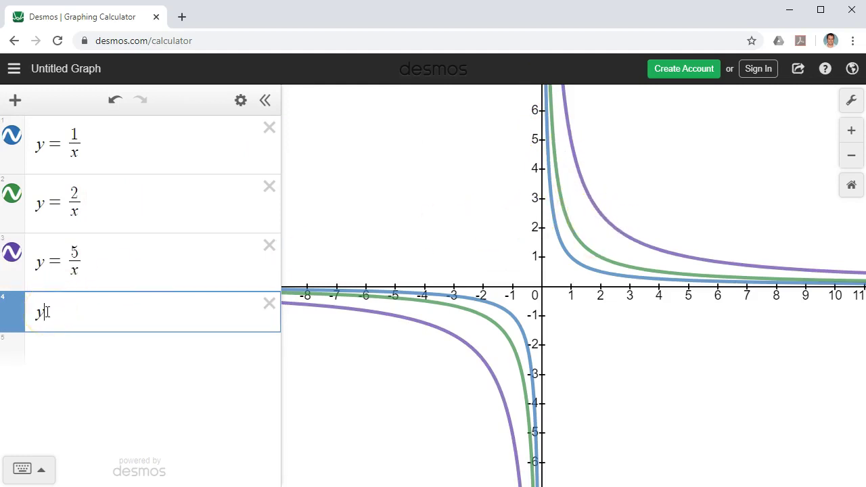
pyautogui.write('y=1000')
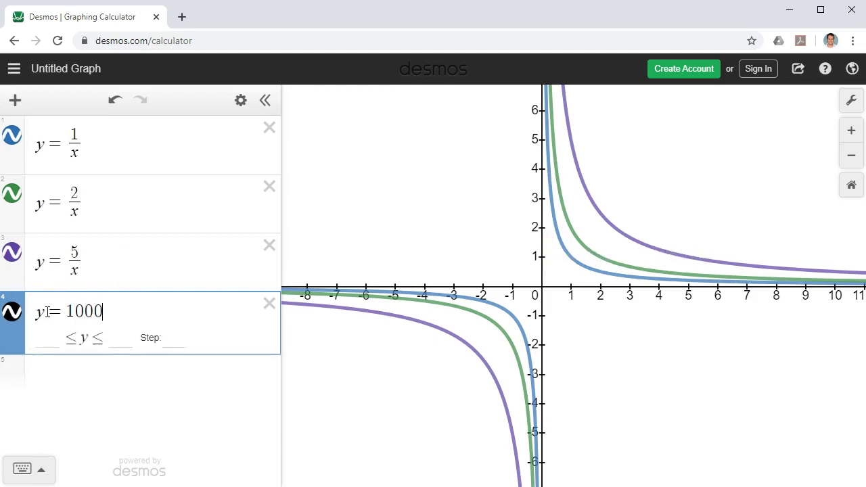
pyautogui.write('000000000')
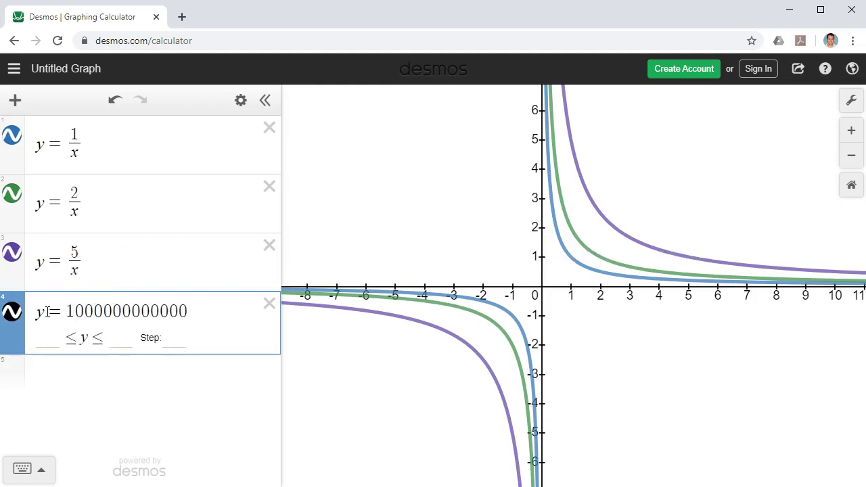
pyautogui.write('/x')
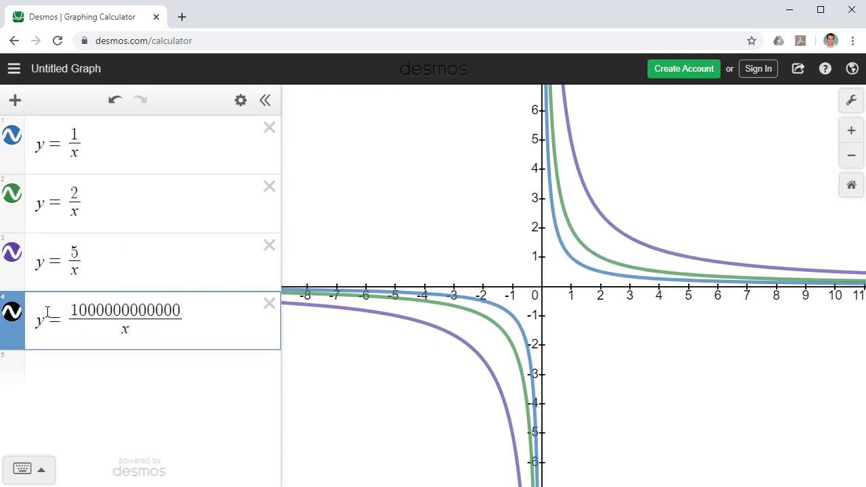
pyautogui.press('Return')
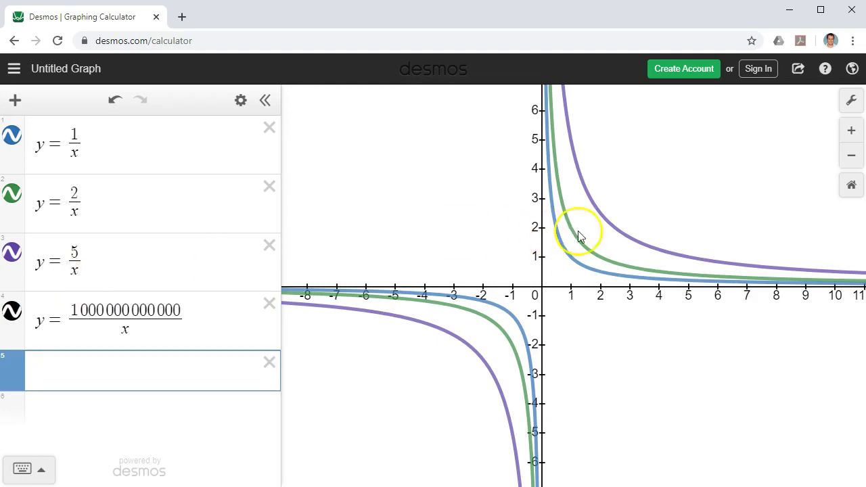
pyautogui.scroll(-5, 613, 224)
pyautogui.scroll(-8, 619, 219)
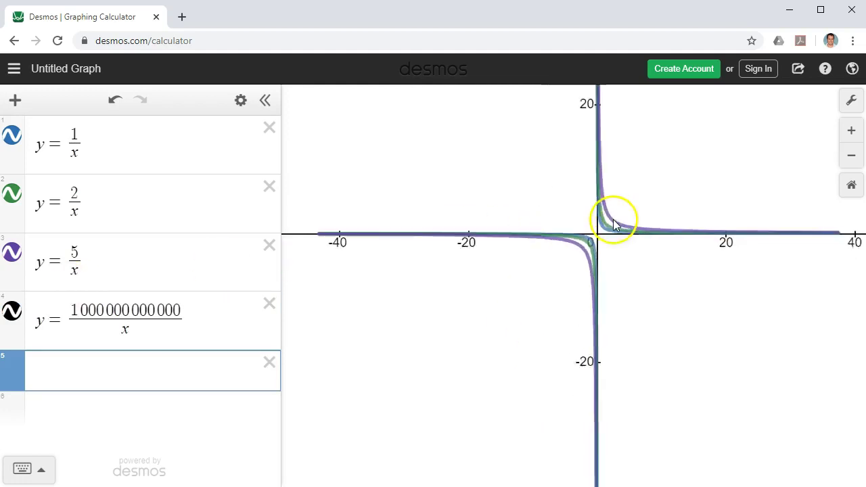
pyautogui.click(654, 201)
pyautogui.scroll(-8, 657, 203)
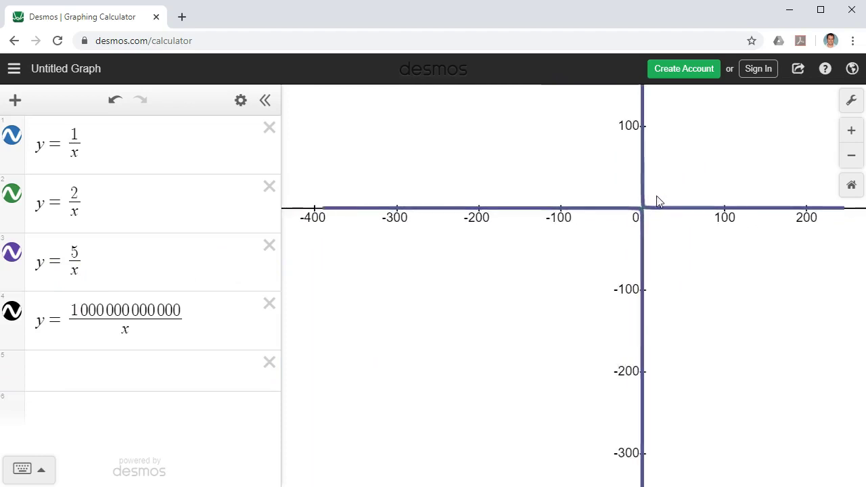
pyautogui.scroll(-8, 639, 235)
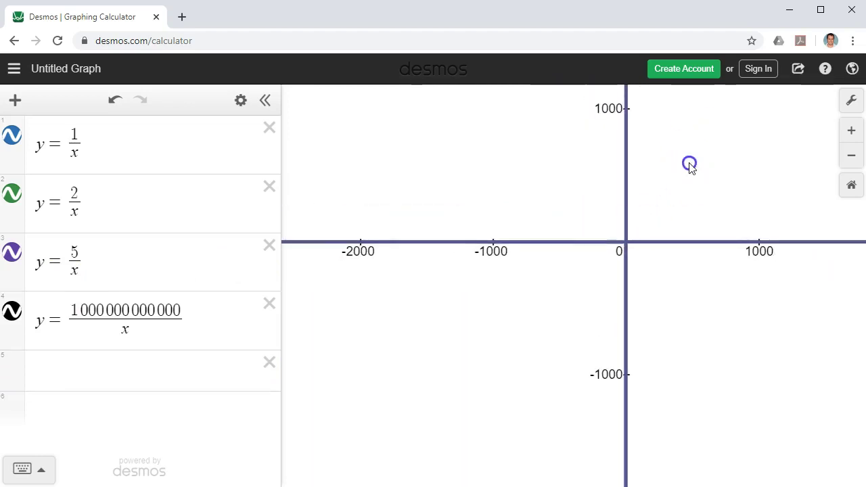
pyautogui.scroll(-8, 677, 217)
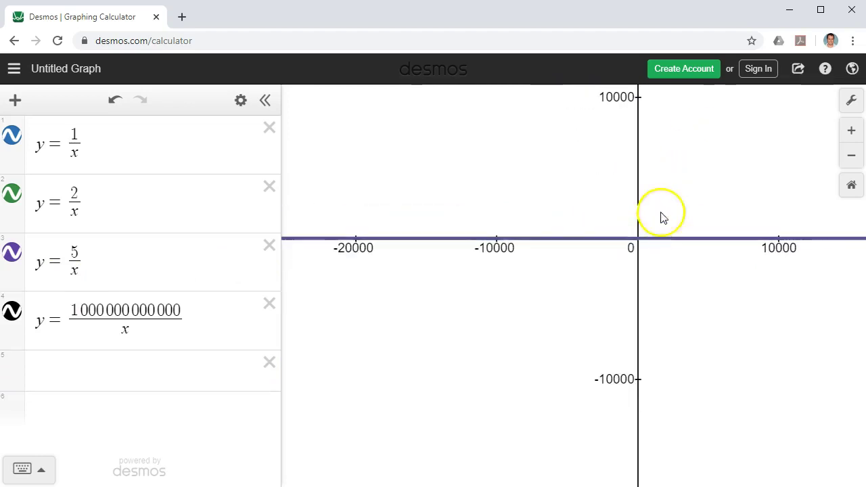
pyautogui.scroll(-7, 711, 213)
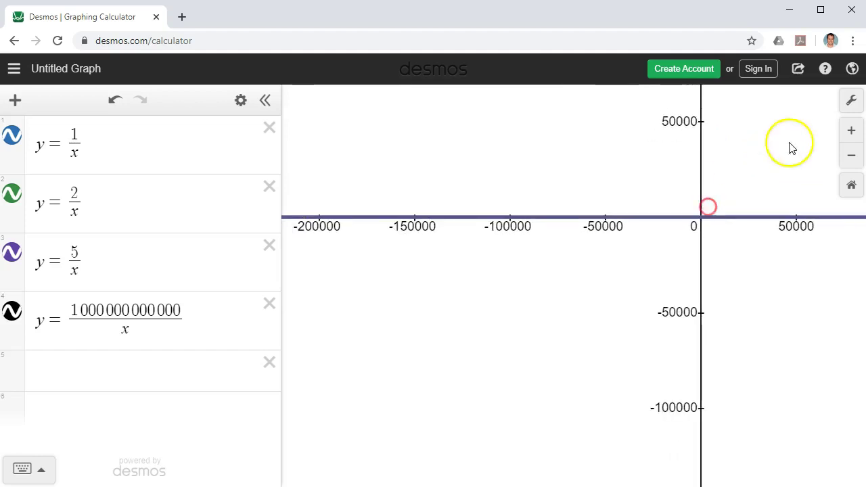
pyautogui.scroll(-8, 711, 244)
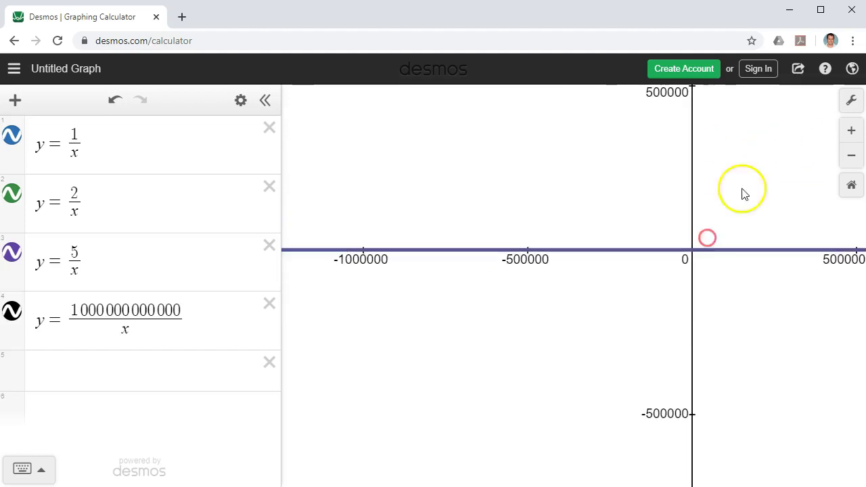
pyautogui.scroll(-4, 677, 287)
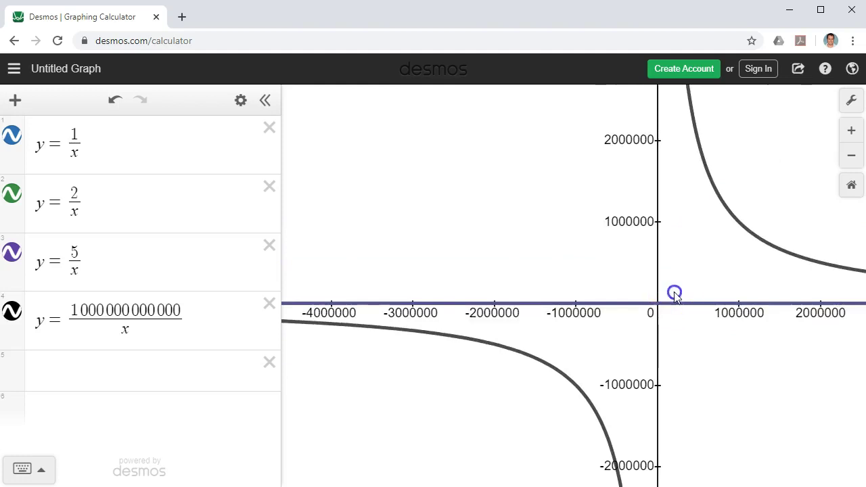
pyautogui.moveTo(729, 222); pyautogui.dragTo(704, 239)
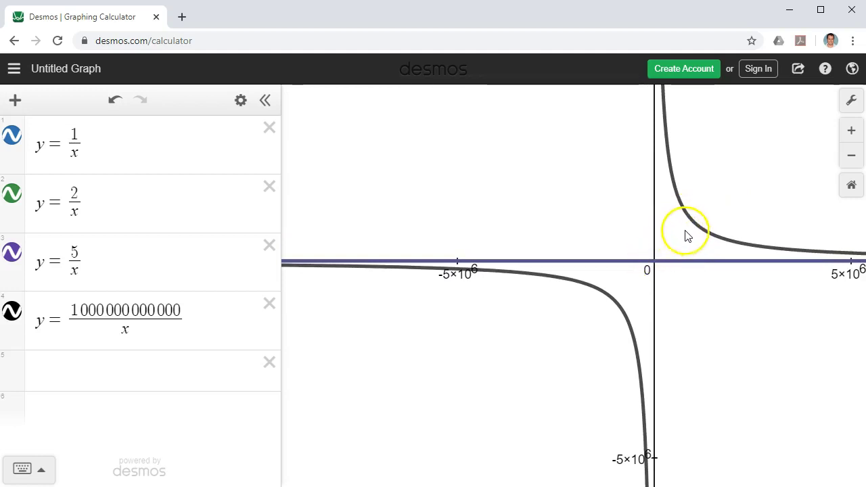
pyautogui.hotkey('ctrl', 'z')
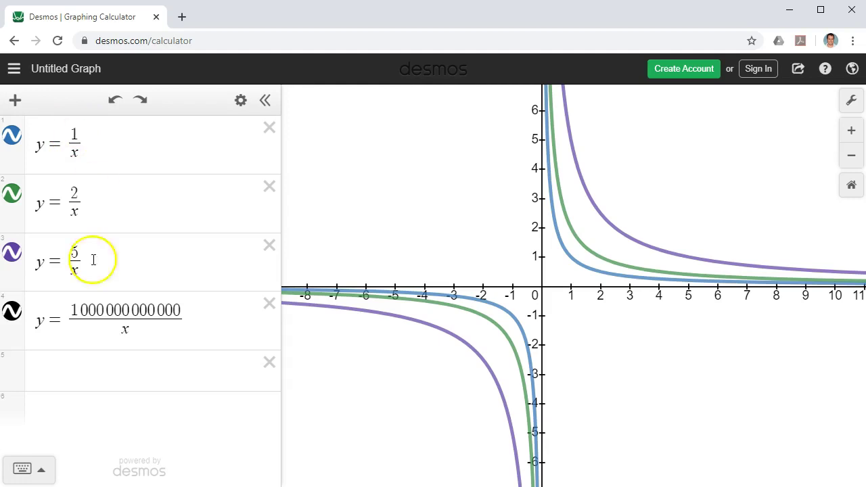
# Graph y = 0.5/x in the empty fifth equation row
pyautogui.click(66, 369)
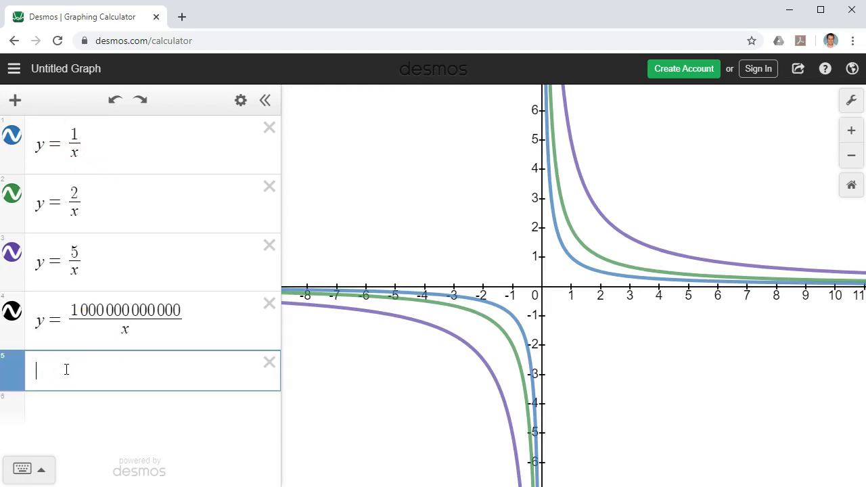
pyautogui.write('y=0.')
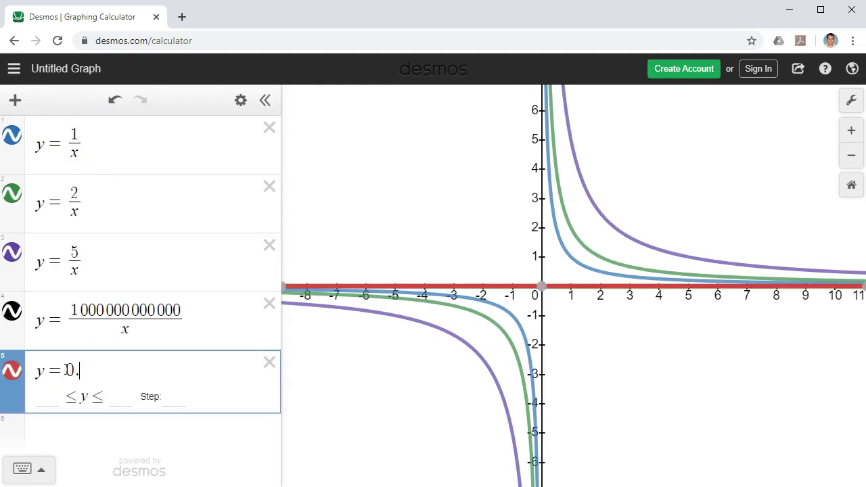
pyautogui.write('5/x')
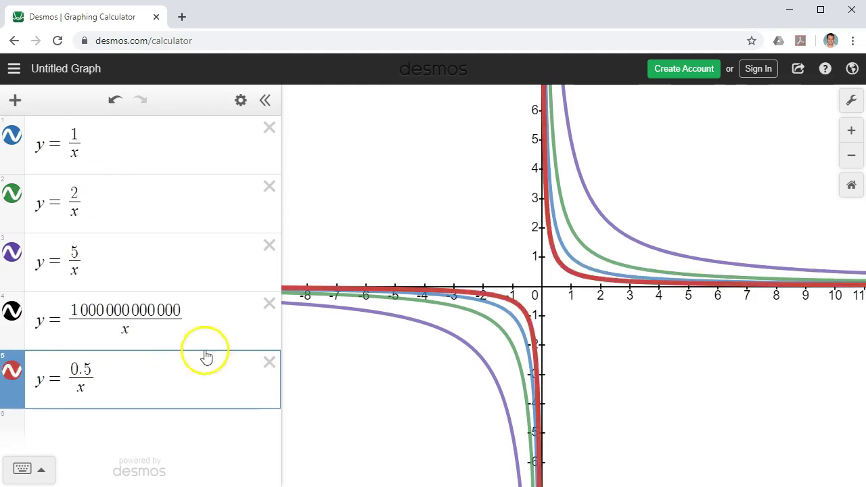
pyautogui.click(561, 276)
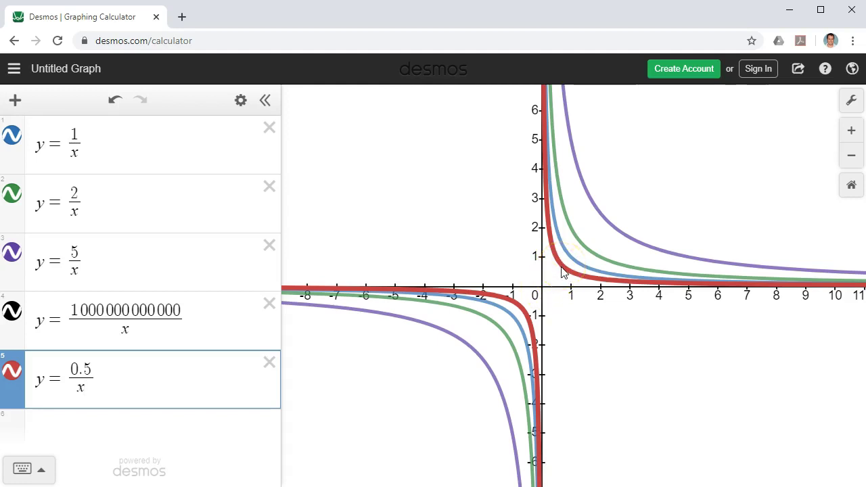
pyautogui.click(545, 284)
pyautogui.click(116, 357)
pyautogui.click(99, 377)
# Add y = 0.1/x and y = 0.00001/x as new equations below y = 0.5/x
pyautogui.press('Return')
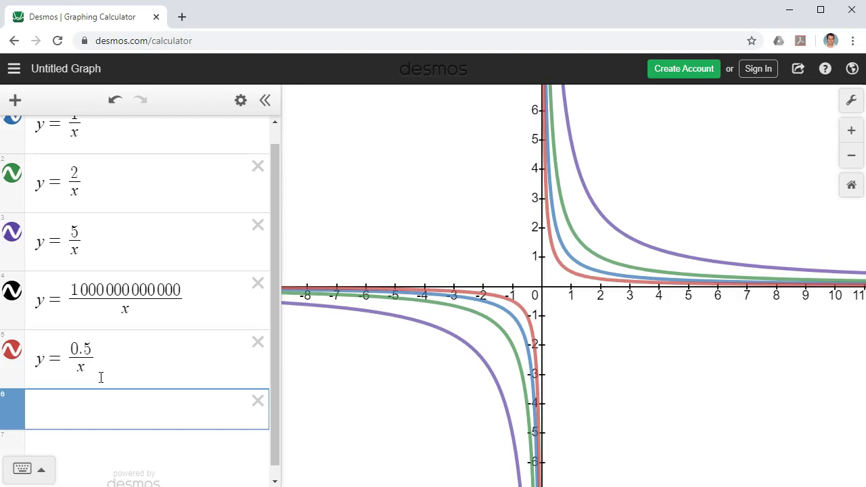
pyautogui.write('y=0.1/x')
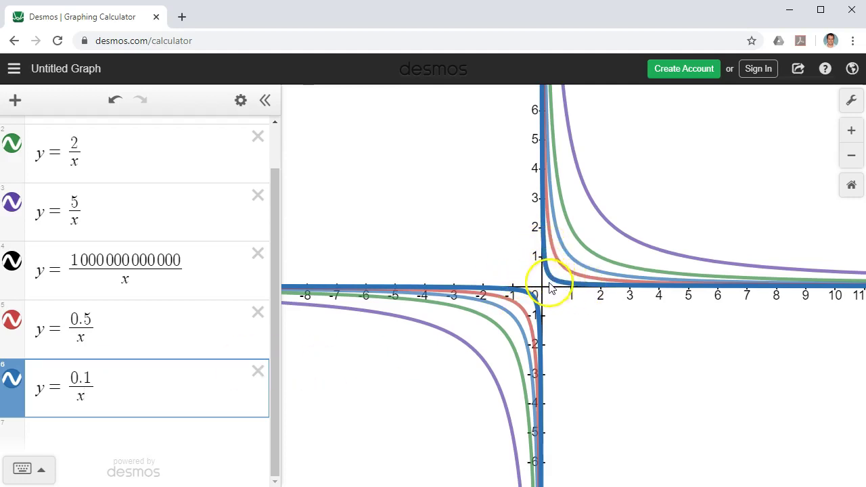
pyautogui.click(108, 386)
pyautogui.press('Return')
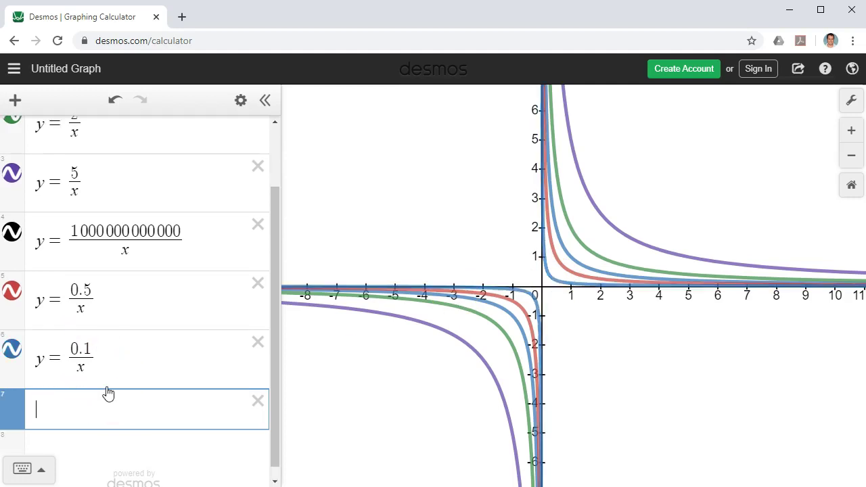
pyautogui.write('0.00001/x')
pyautogui.press('Return')
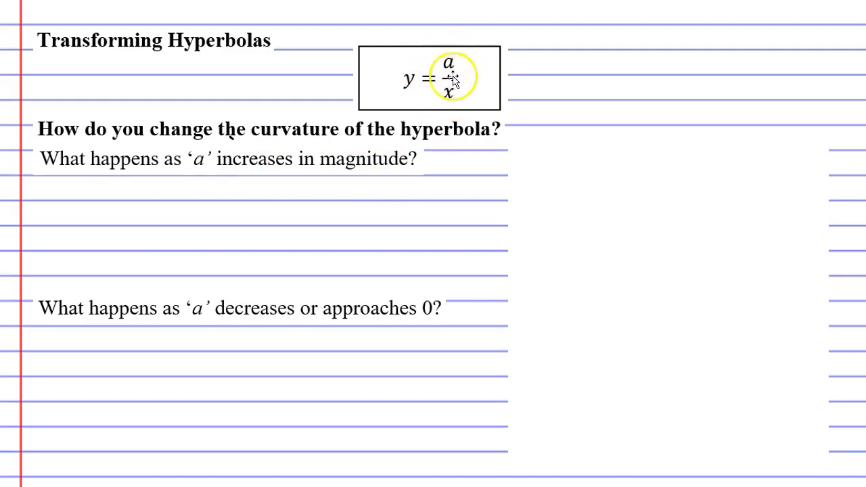
# Paste the handwritten answer 'The curve pulled away from the origin.' under the slide's first question
pyautogui.click(145, 226)
pyautogui.hotkey('ctrl', 'v')
pyautogui.click(161, 263)
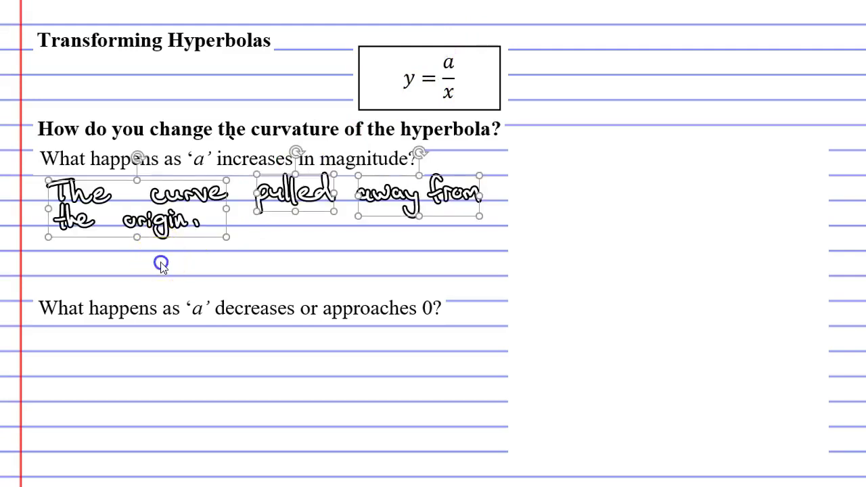